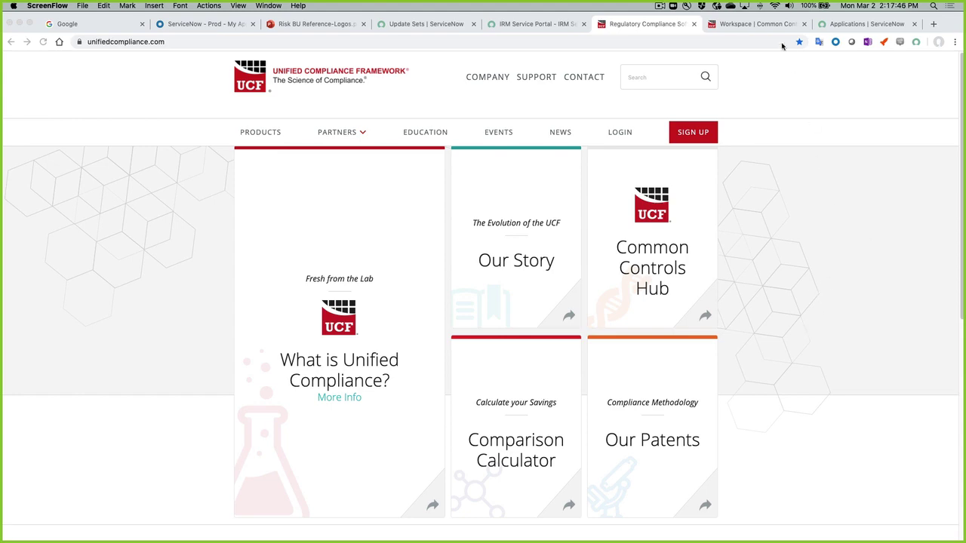
Step: Show the SMF Master List 2019 02 workspace with authority documents grouped by geography
left_click(756, 30)
left_click(757, 24)
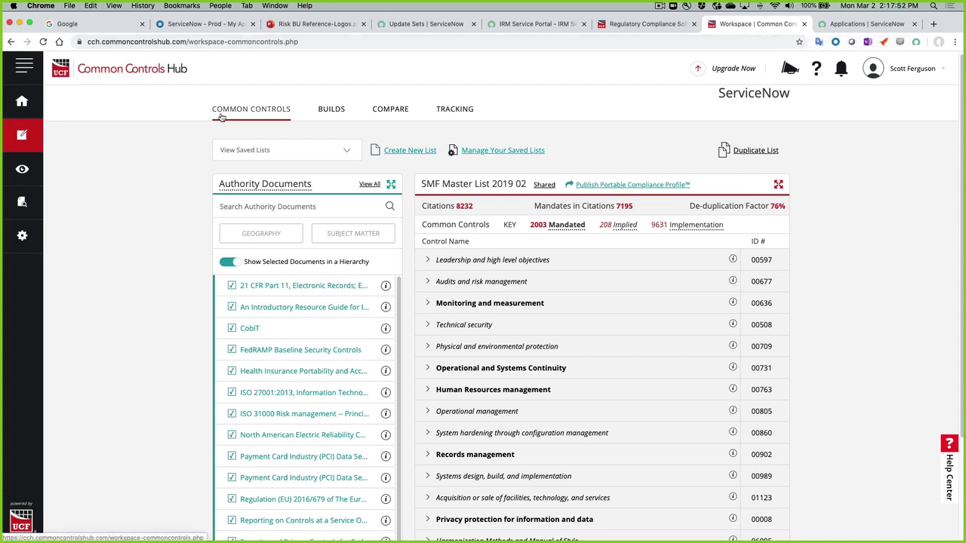
left_click(233, 262)
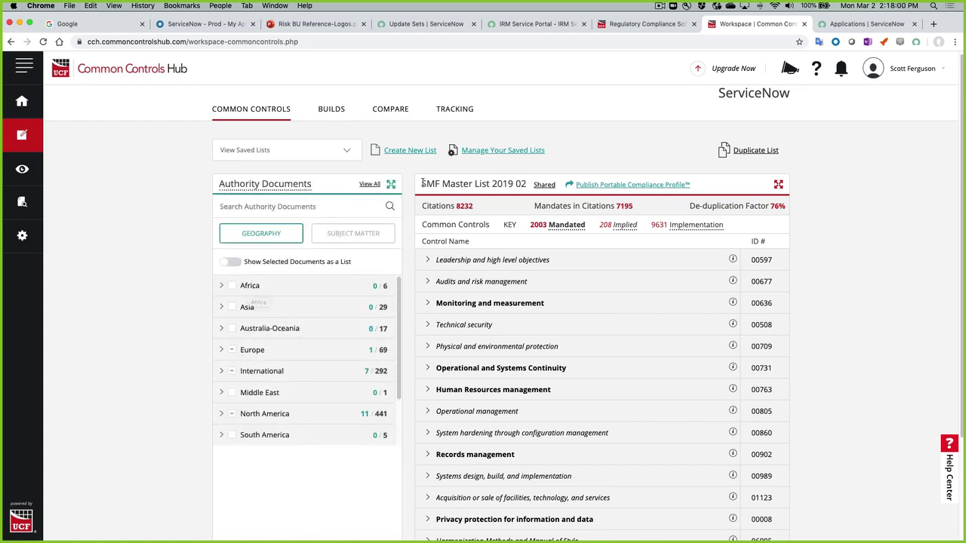
left_click_drag(420, 184, 526, 183)
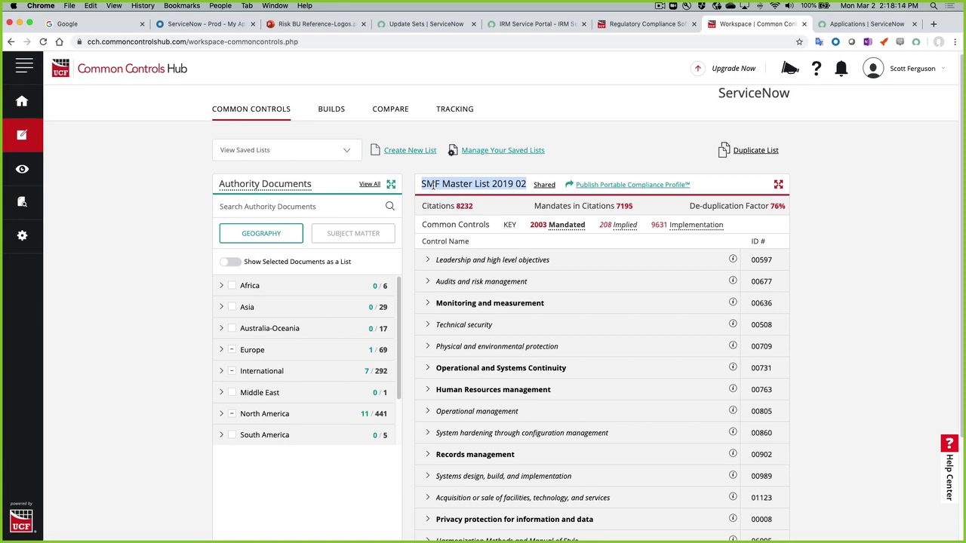
Step: Expand the International and Information Systems Audit document groups, then collapse International
left_click(221, 371)
scroll(247, 437, "down", 2)
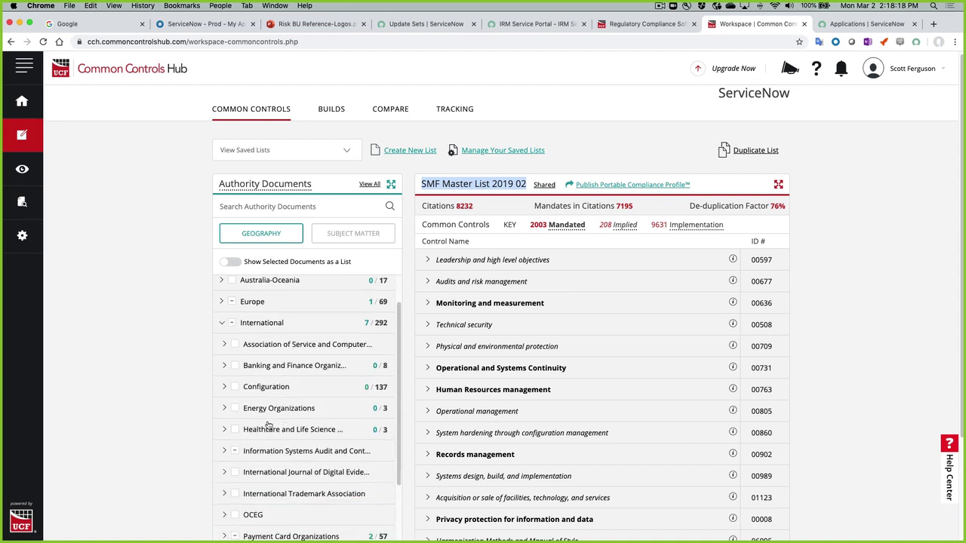
left_click(224, 450)
scroll(287, 436, "down", 3)
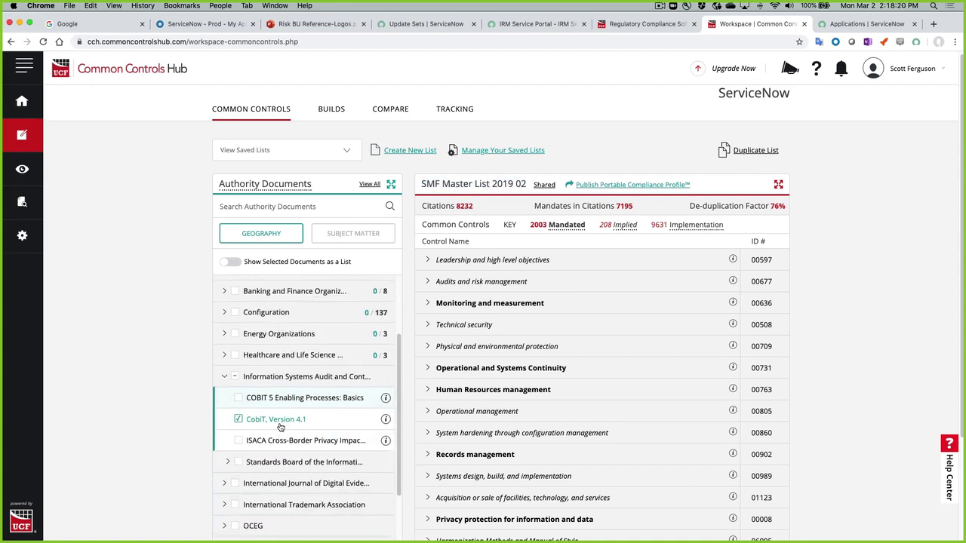
scroll(279, 426, "up", 4)
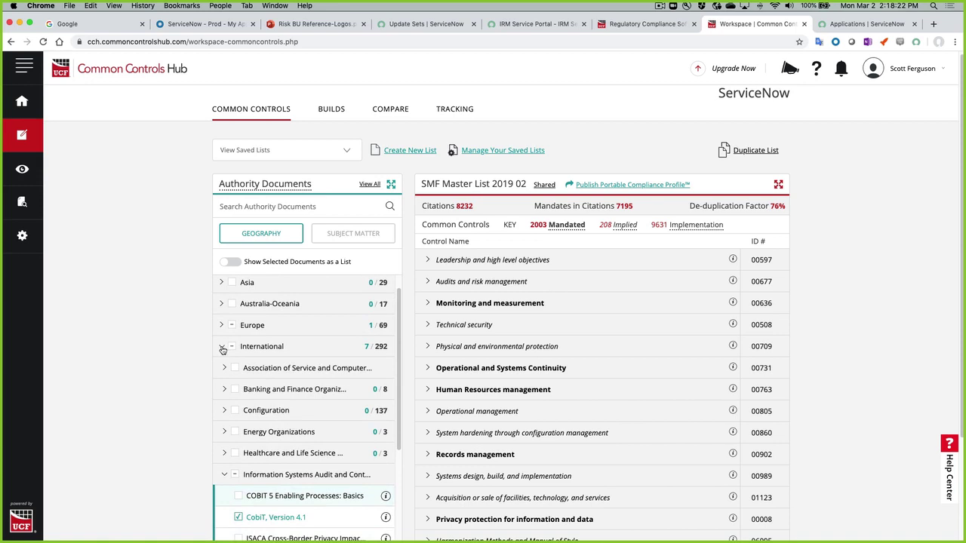
left_click(221, 348)
Step: Expand the Europe and European Union document groups, then collapse both again
left_click(221, 325)
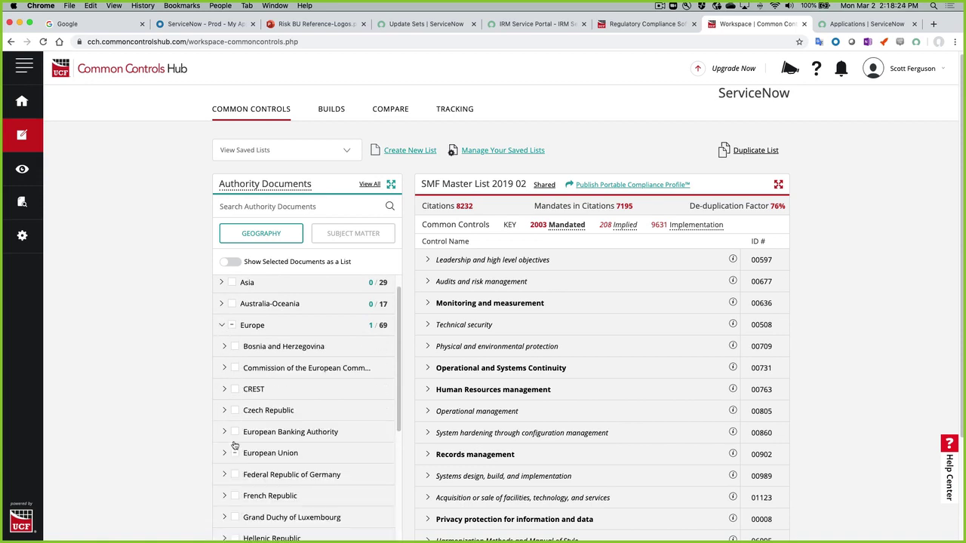
left_click(228, 453)
scroll(281, 409, "down", 5)
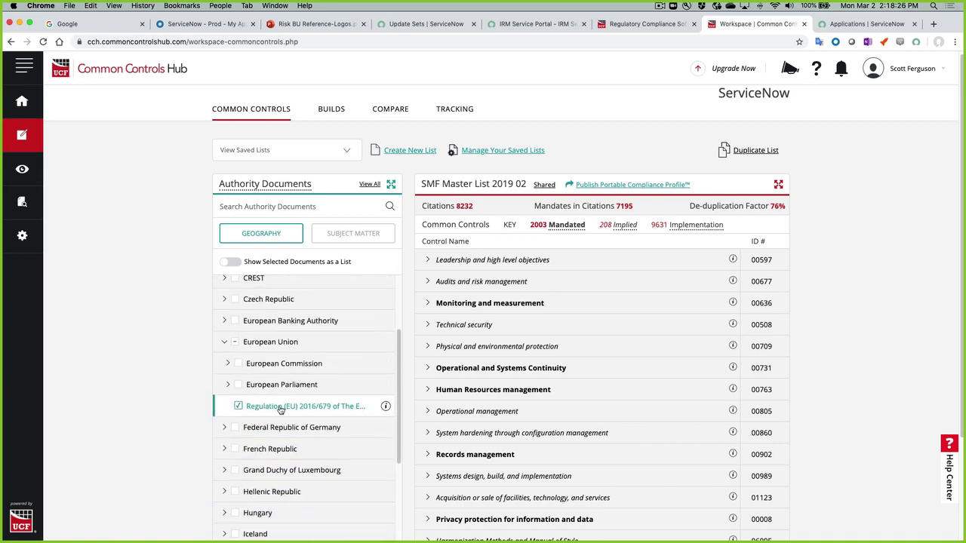
left_click(224, 344)
scroll(224, 347, "up", 5)
left_click(224, 349)
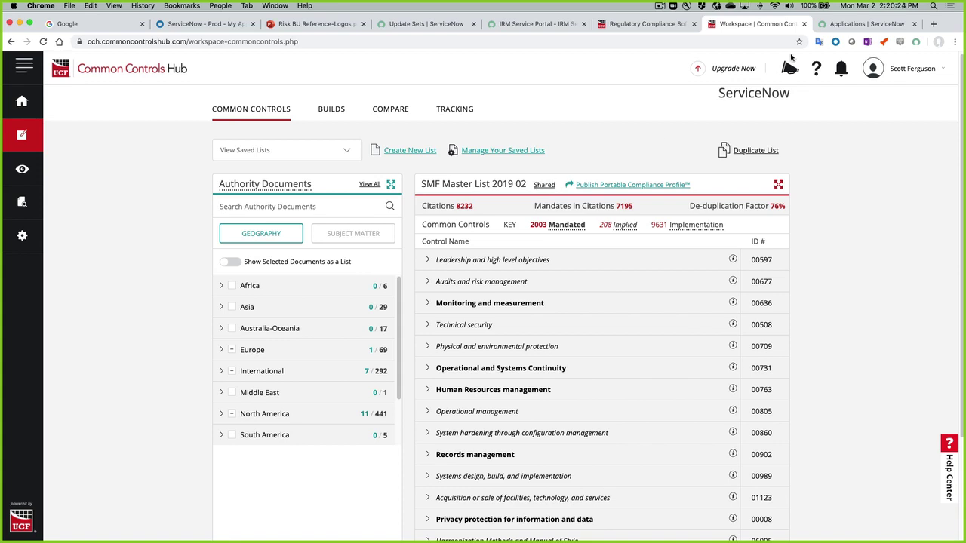
Step: Filter ServiceNow's applications list by 'ucf' to show the installed GRC: Compliance UCF 9.0.0
left_click(853, 28)
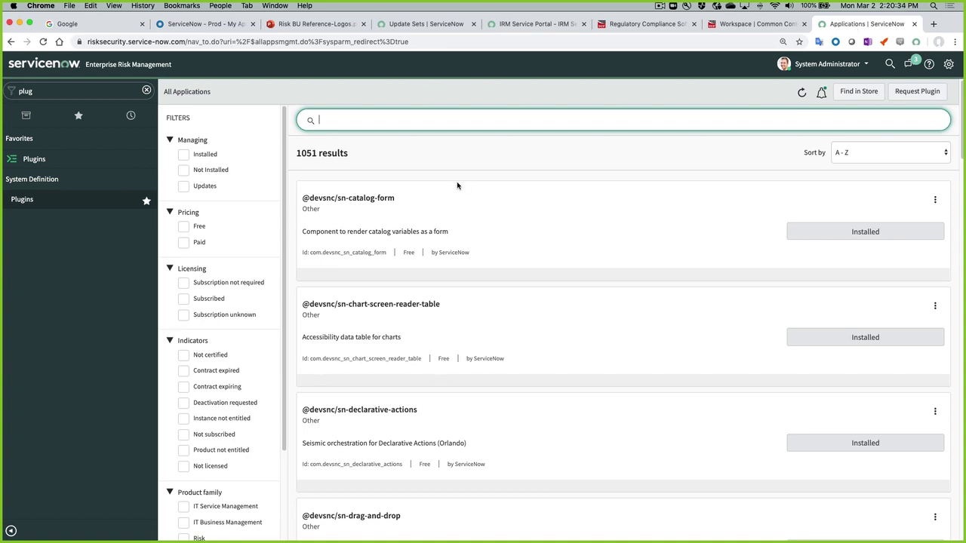
type("ucf")
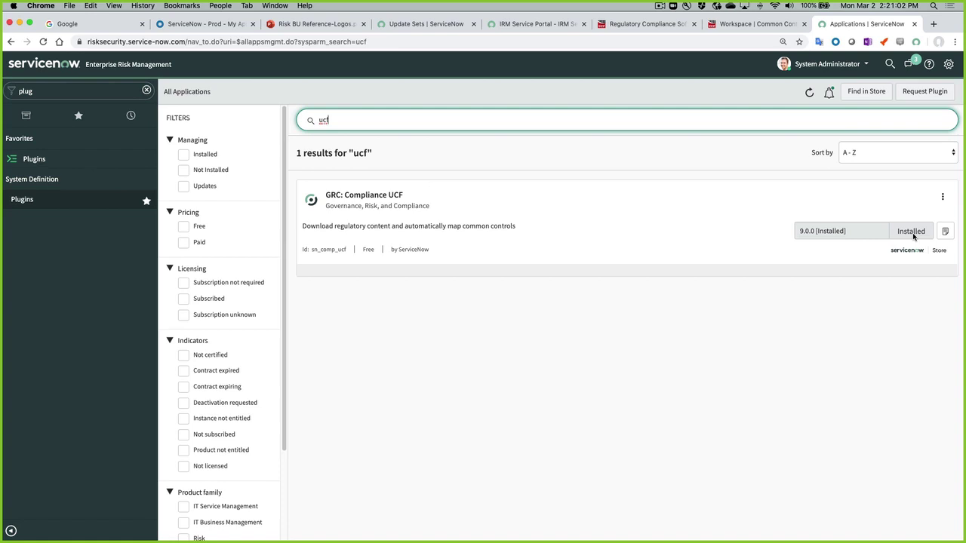
Step: Filter the navigator by 'unif' and open the Unified Compliance Integration configuration record
left_click(57, 93)
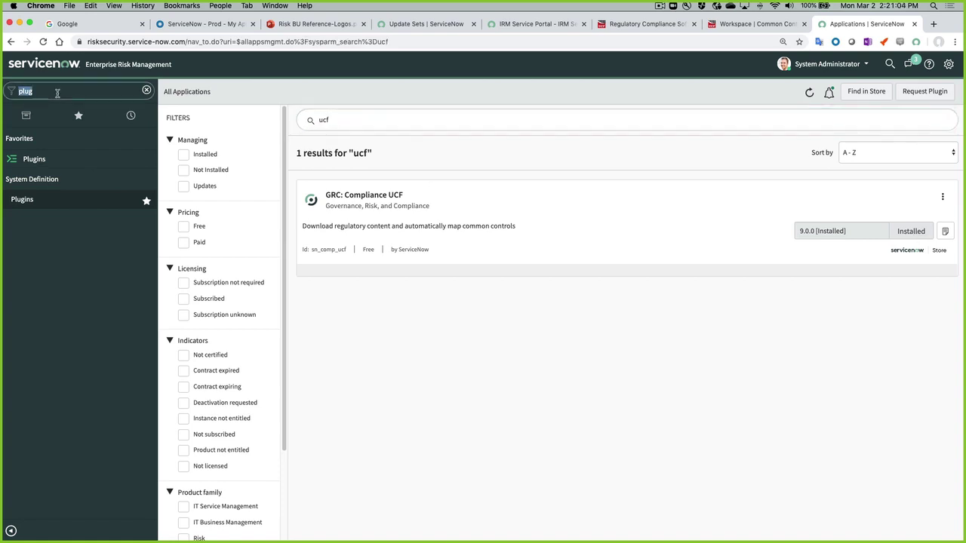
type("unif")
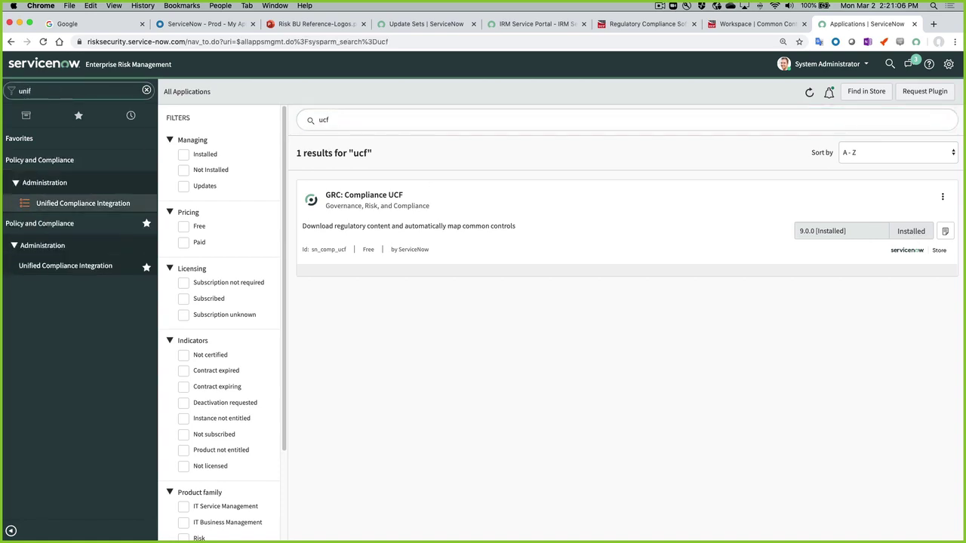
left_click(56, 270)
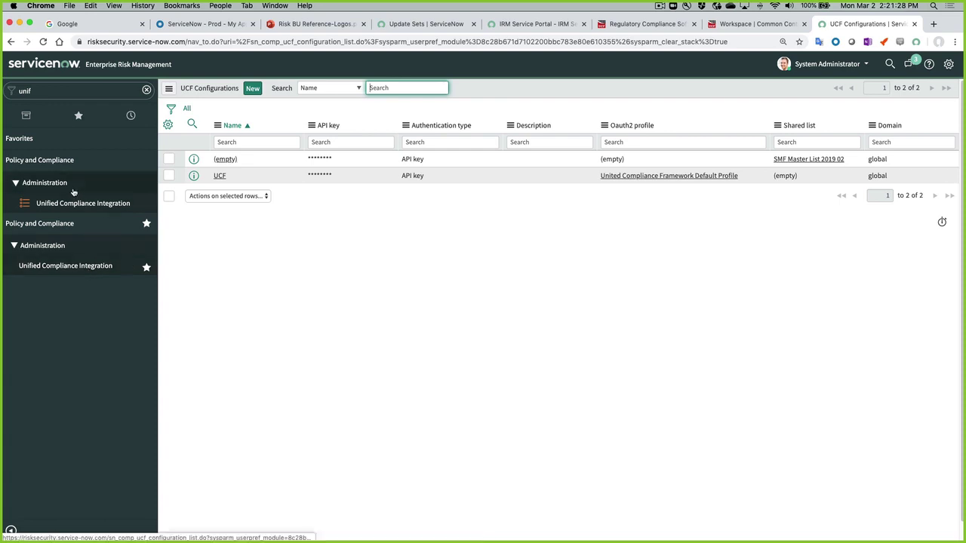
left_click(225, 159)
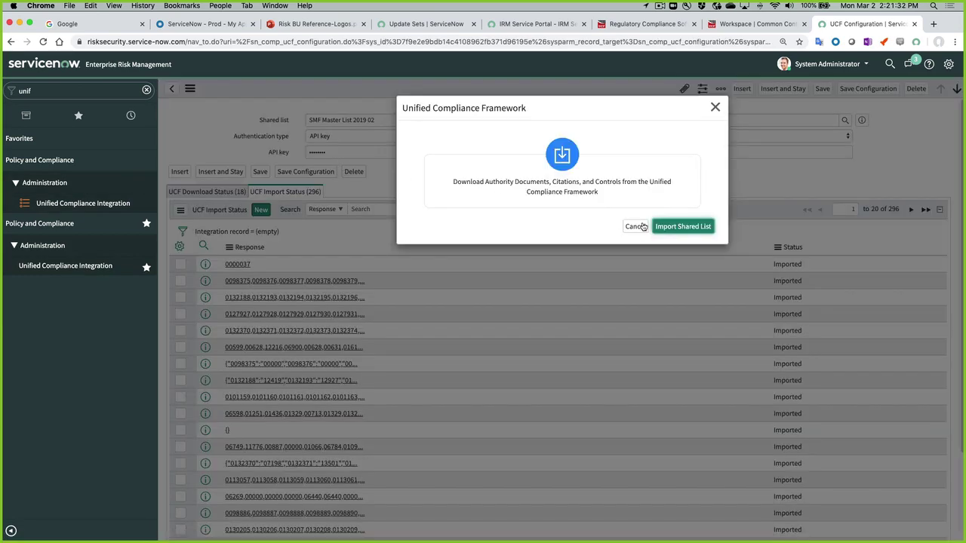
Step: Skip the import prompt, reselect SMF Master List 2019 02 as shared list, and save
left_click(635, 227)
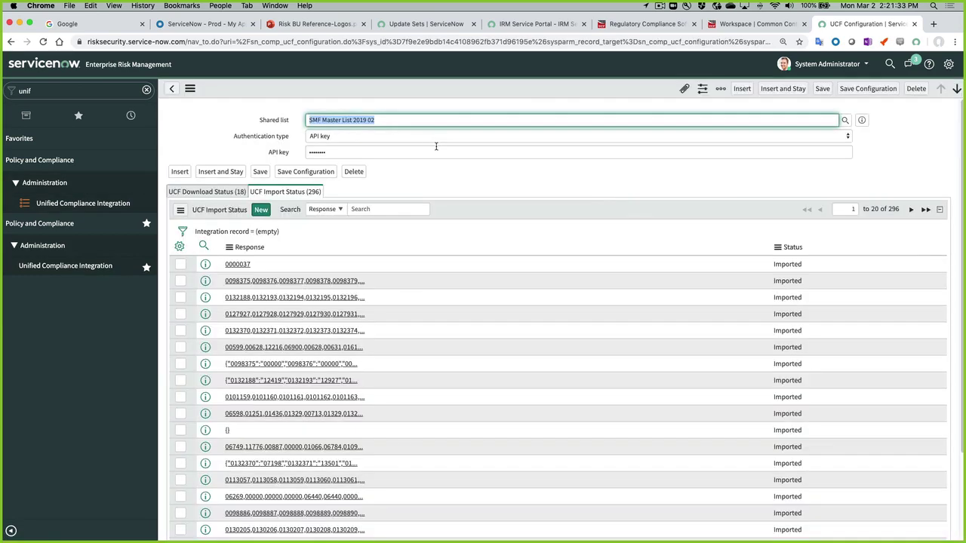
key("BackSpace")
left_click(246, 130)
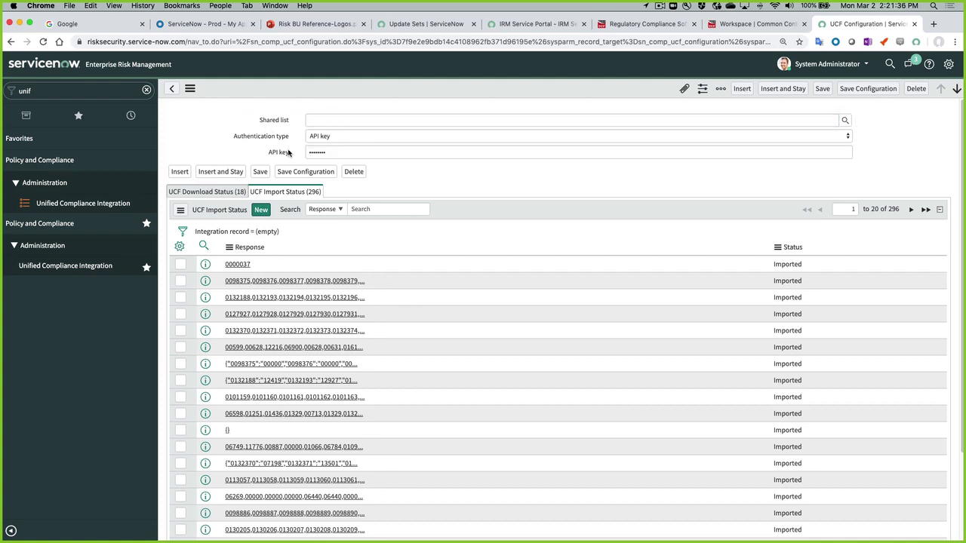
left_click(337, 154)
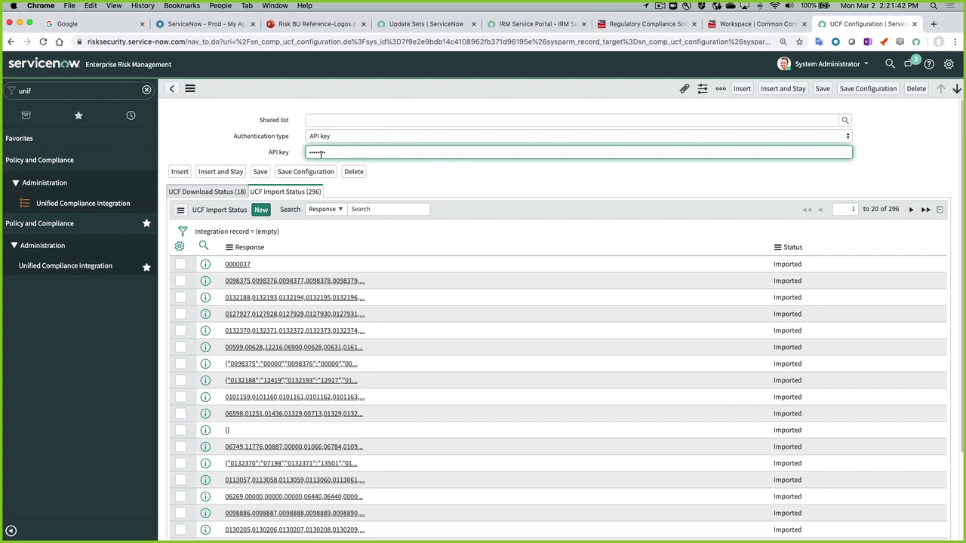
left_click(321, 119)
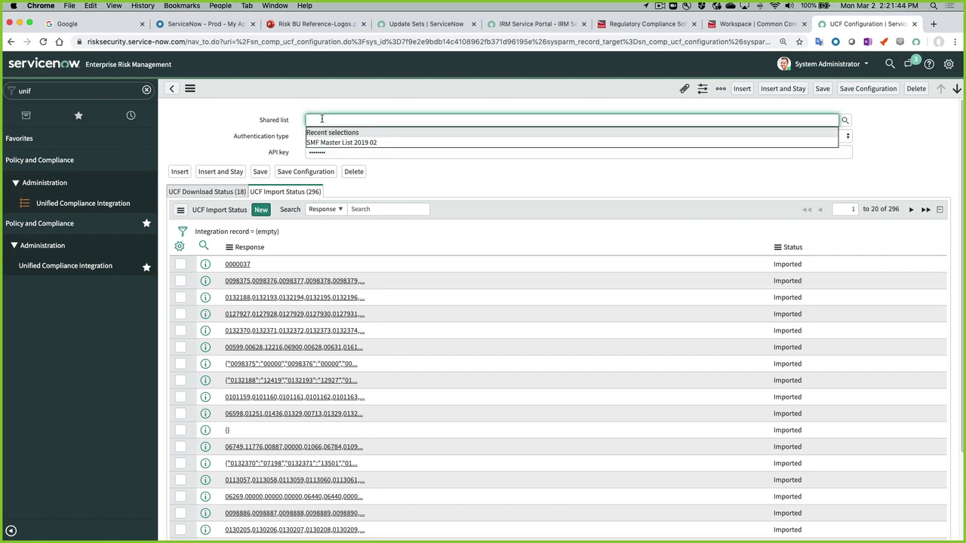
type("**")
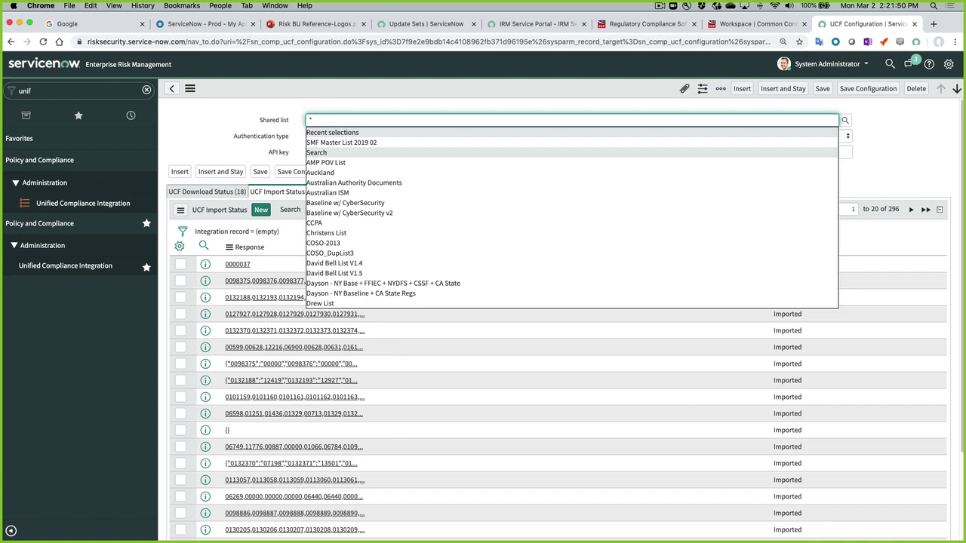
type("smf")
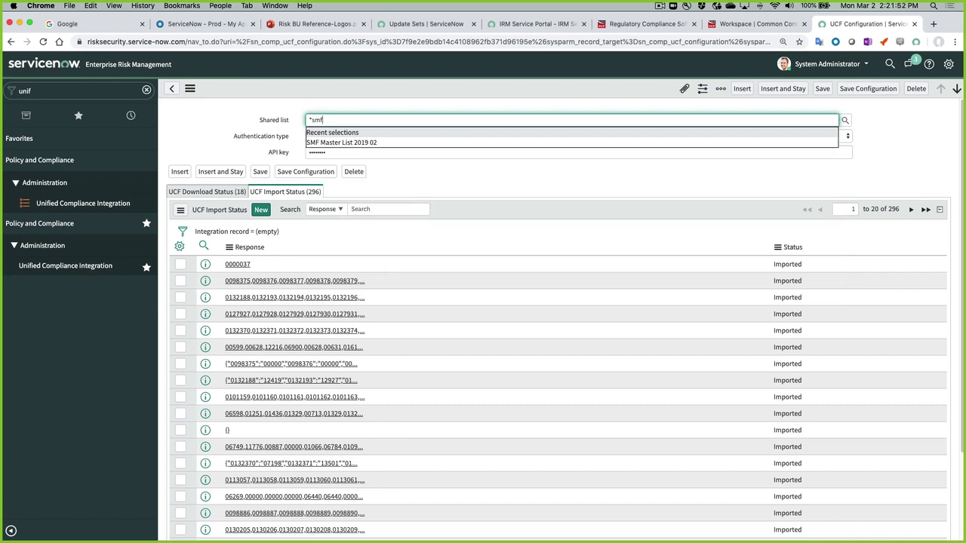
left_click(346, 143)
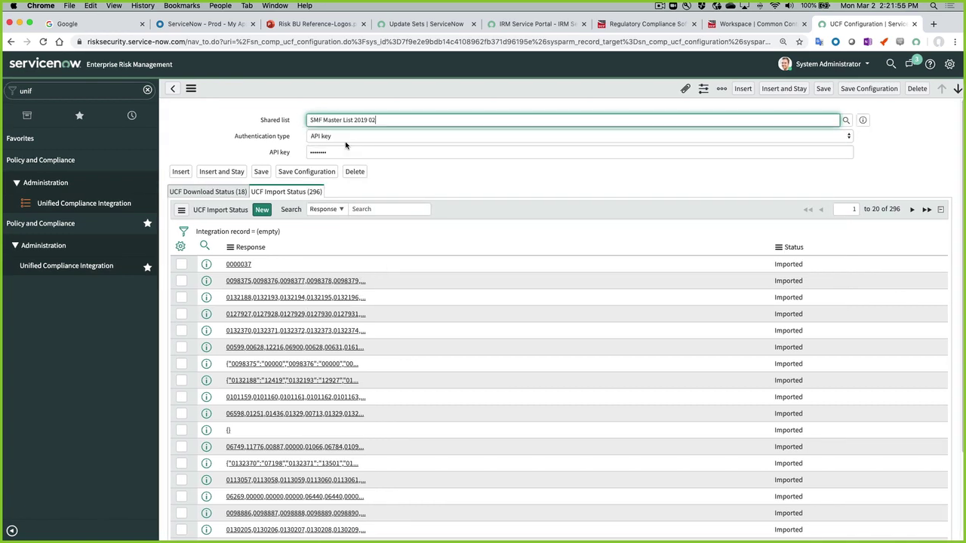
left_click(305, 172)
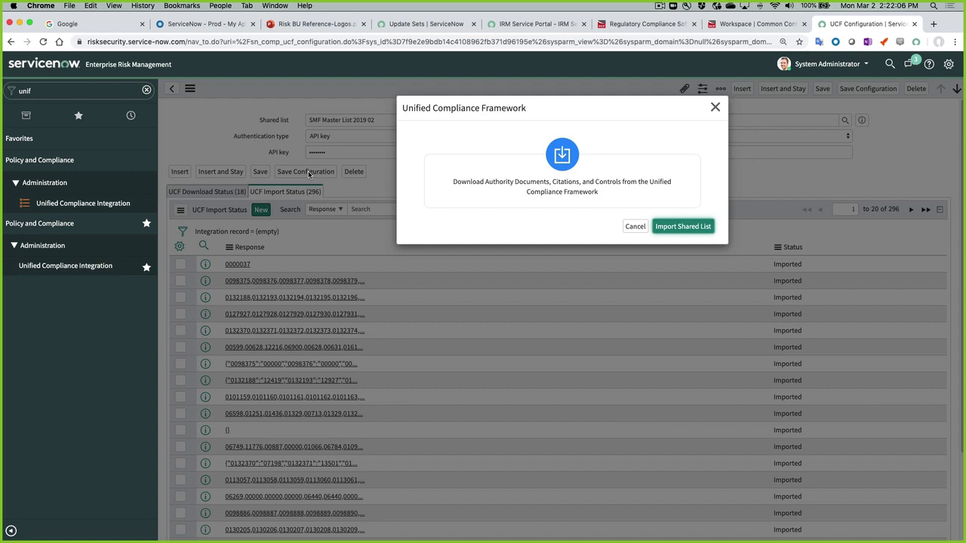
Step: Import the SMF Master List 2019 02 shared list and let it download in the background
left_click(683, 228)
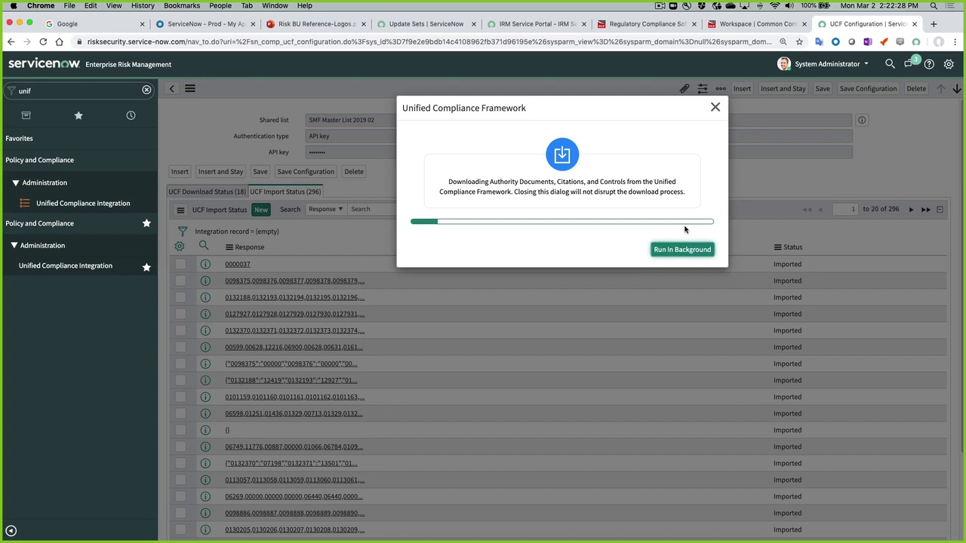
left_click(690, 252)
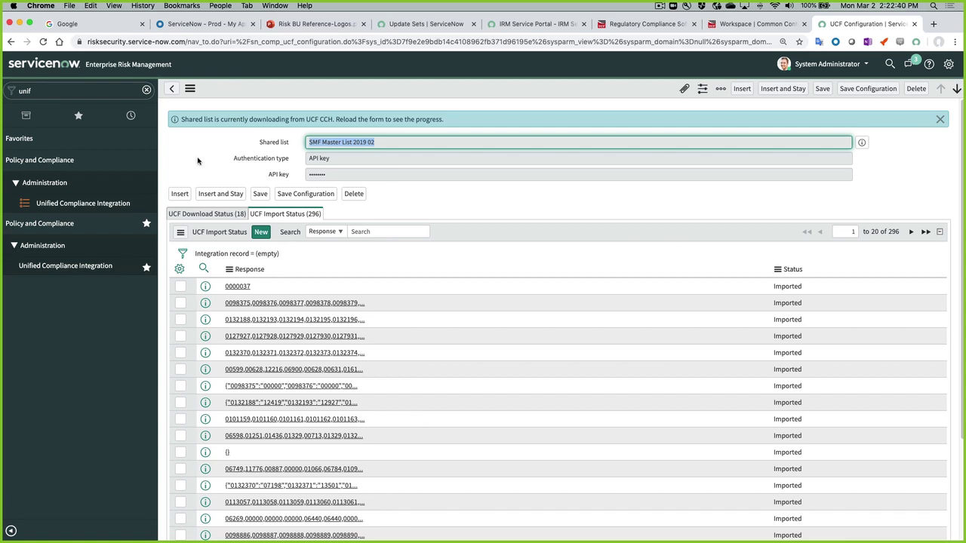
Step: View the UCF downloads and 296 import status records, then filter the navigator by 'author'
left_click(223, 215)
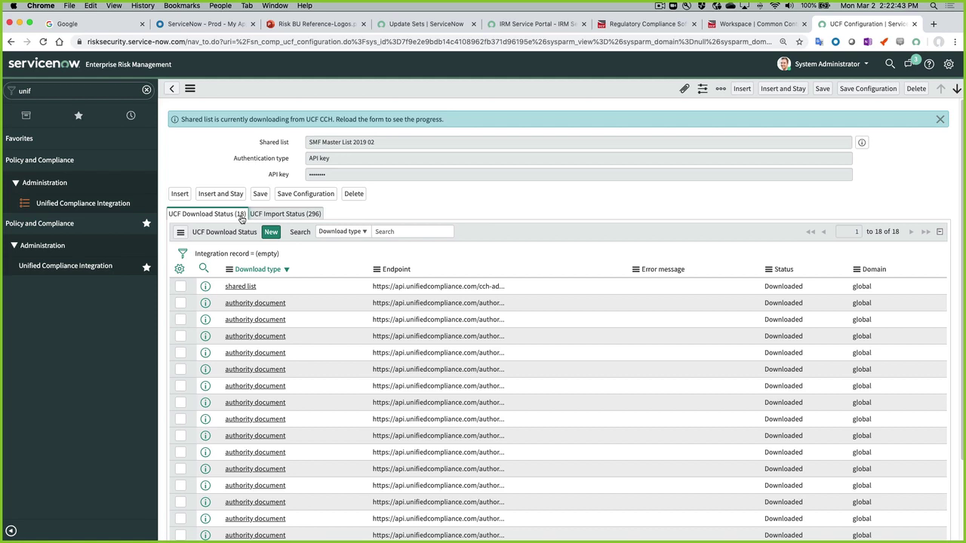
left_click(283, 215)
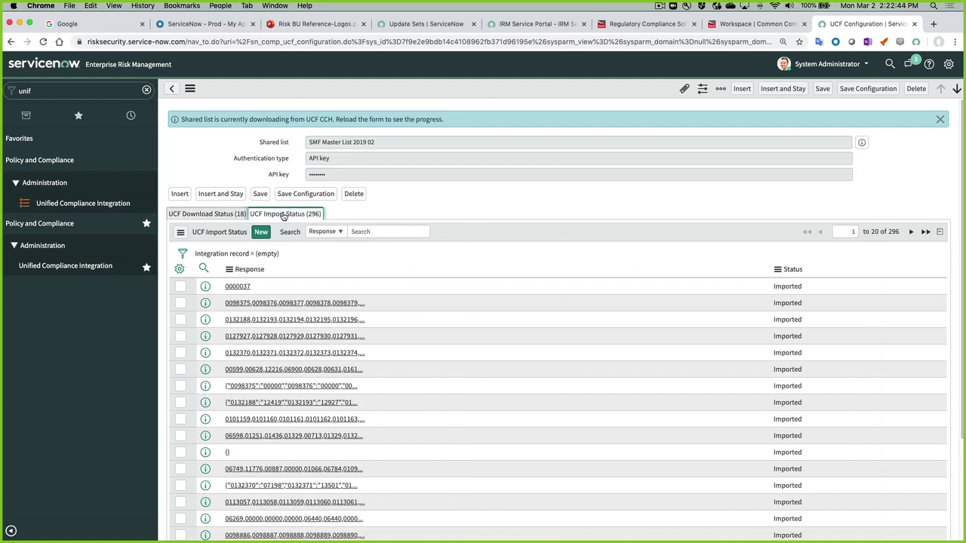
left_click(68, 91)
type("author")
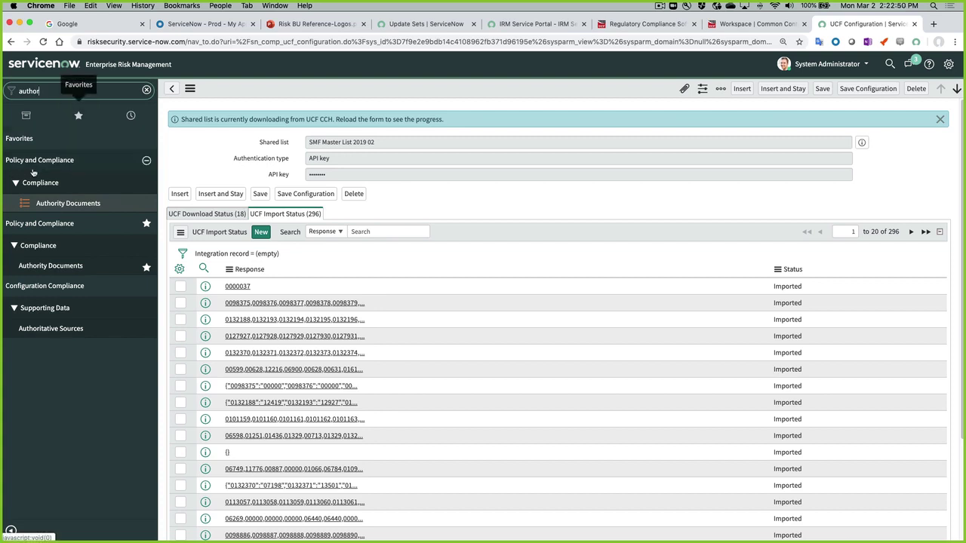
Step: Open Compliance > Authority Documents and scroll through the 18 records, including NIST SP 800-53 R4
left_click(80, 205)
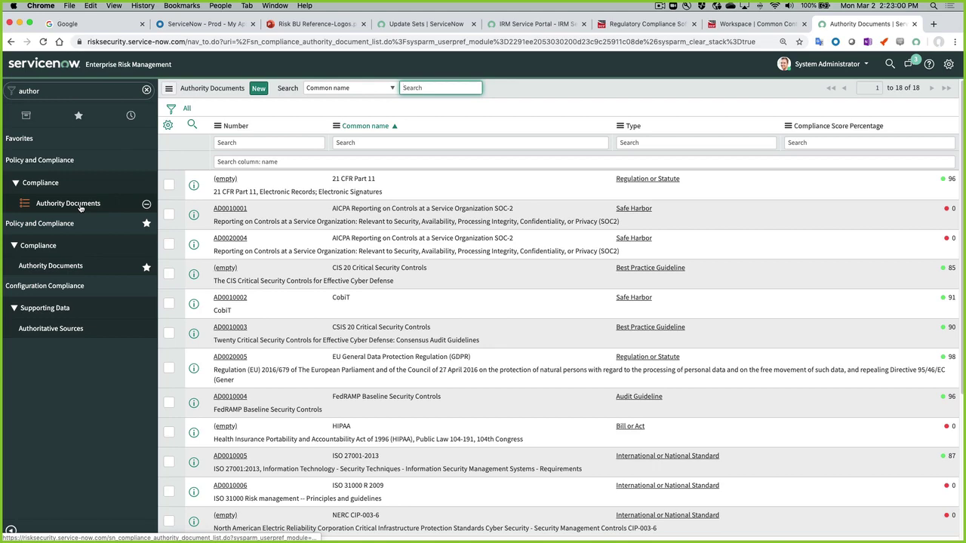
scroll(442, 306, "down", 4)
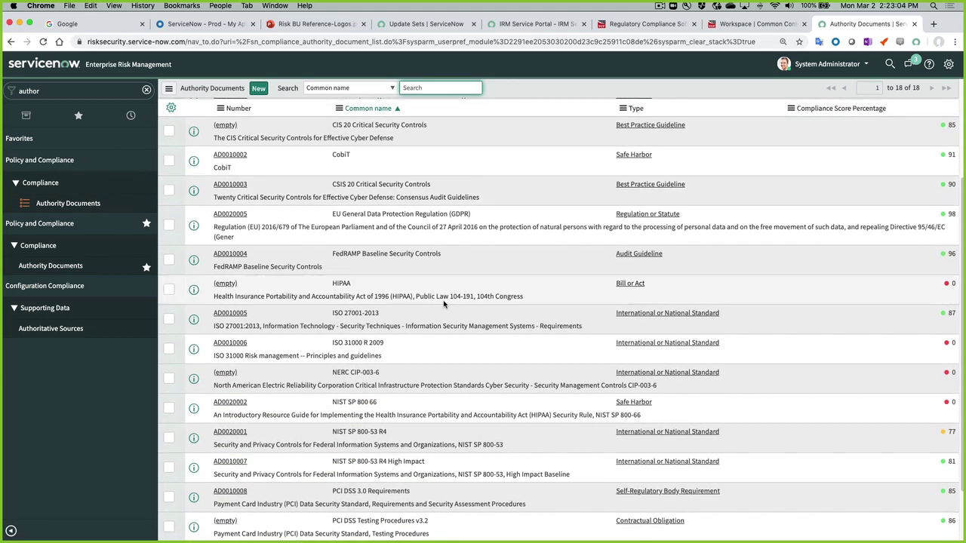
scroll(444, 303, "down", 2)
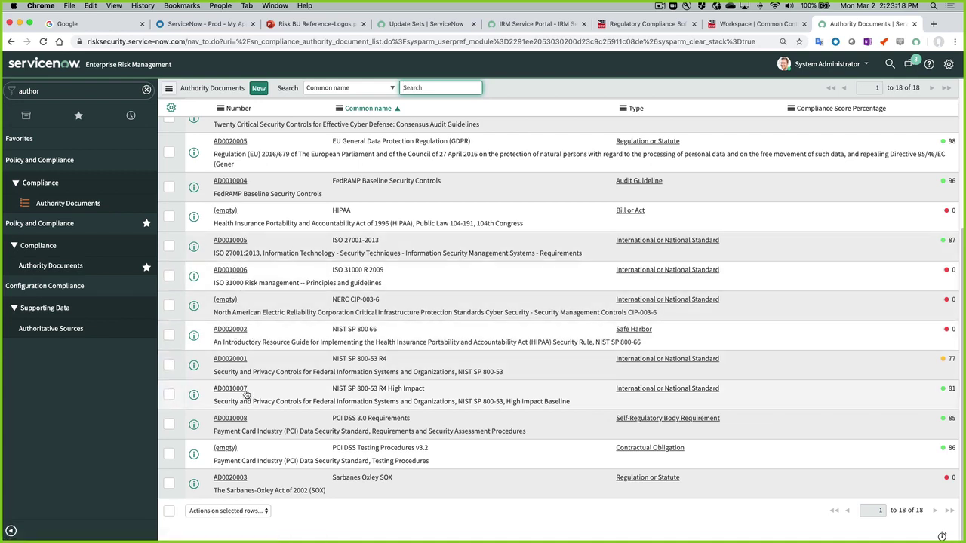
scroll(248, 390, "up", 3)
scroll(248, 391, "up", 4)
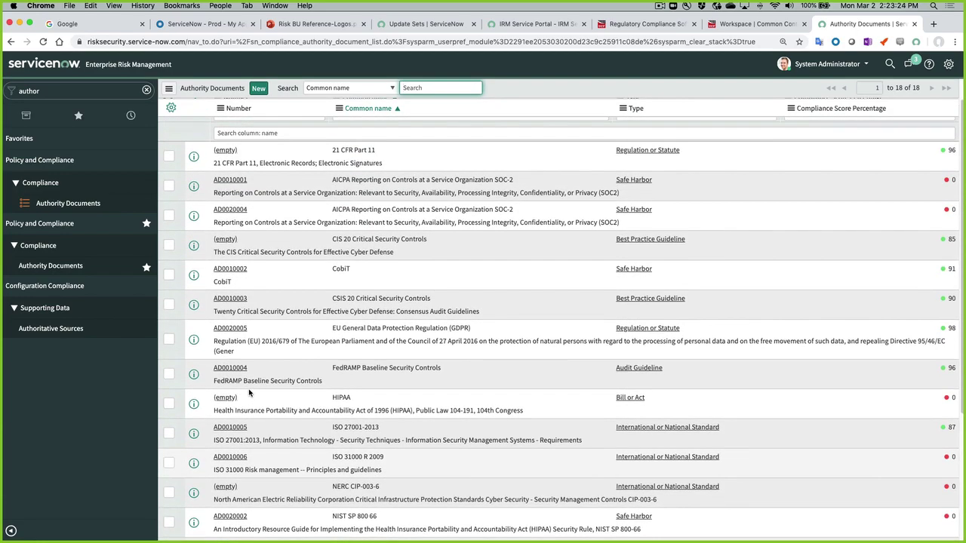
scroll(250, 392, "down", 6)
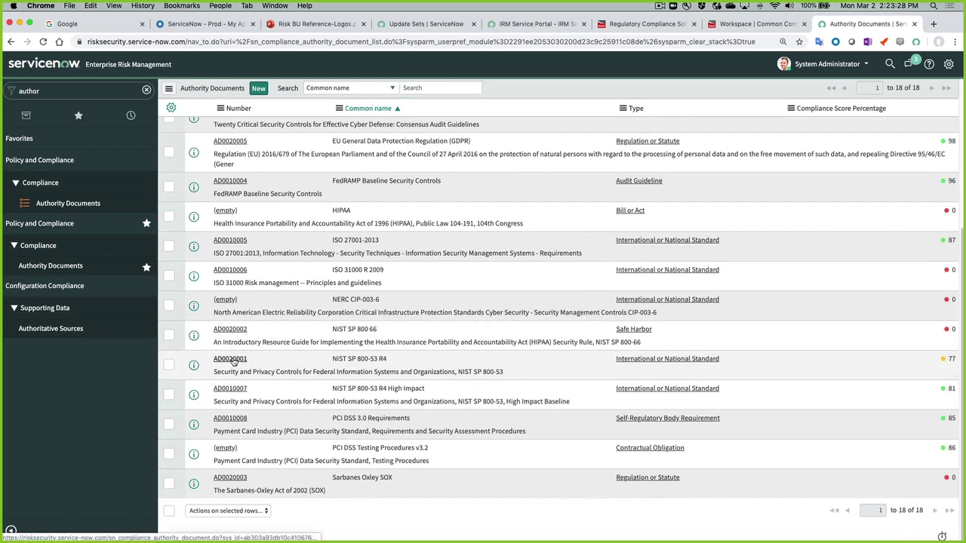
Step: Open AD0020001 NIST SP 800-53 R4, dismiss the null banner, and review its details and 2345 citations
left_click(233, 360)
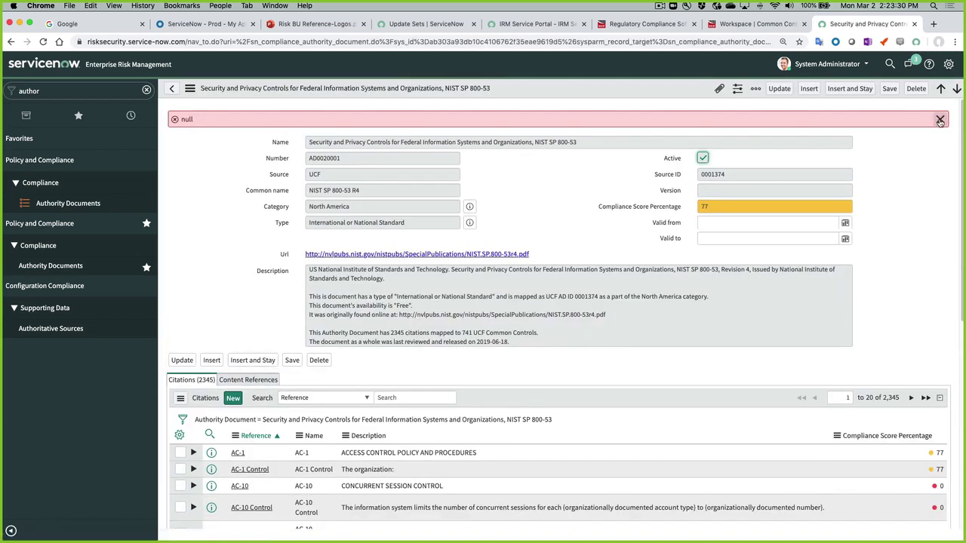
left_click(939, 120)
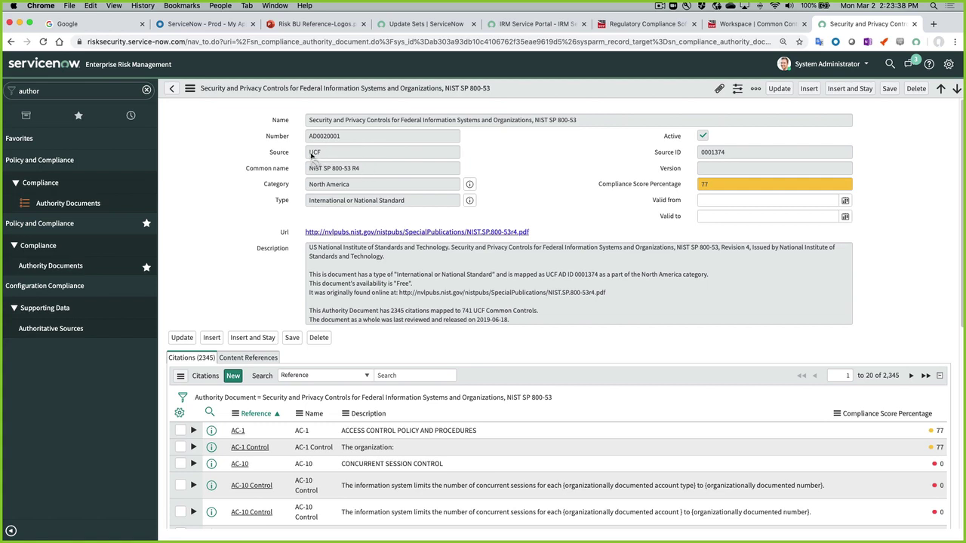
double_click(337, 153)
triple_click(389, 185)
left_click_drag(407, 202, 347, 203)
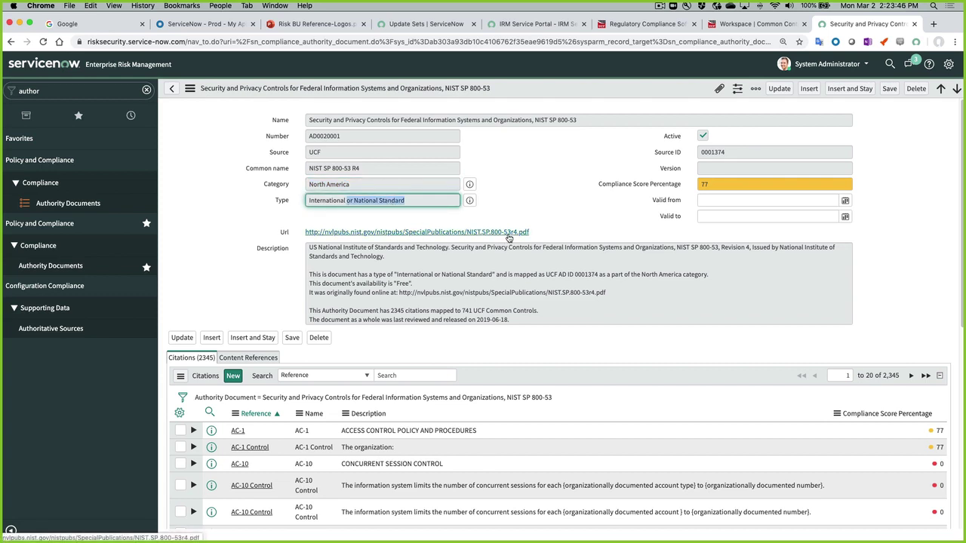
mouse_move(726, 153)
left_mouse_down()
mouse_move(687, 156)
mouse_move(729, 159)
left_mouse_up()
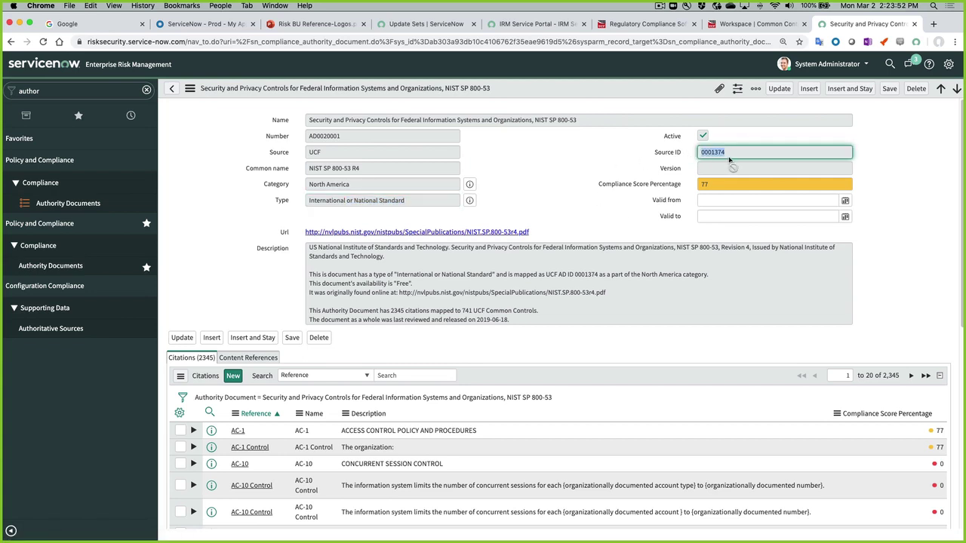
left_click_drag(729, 154, 692, 157)
scroll(211, 264, "down", 3)
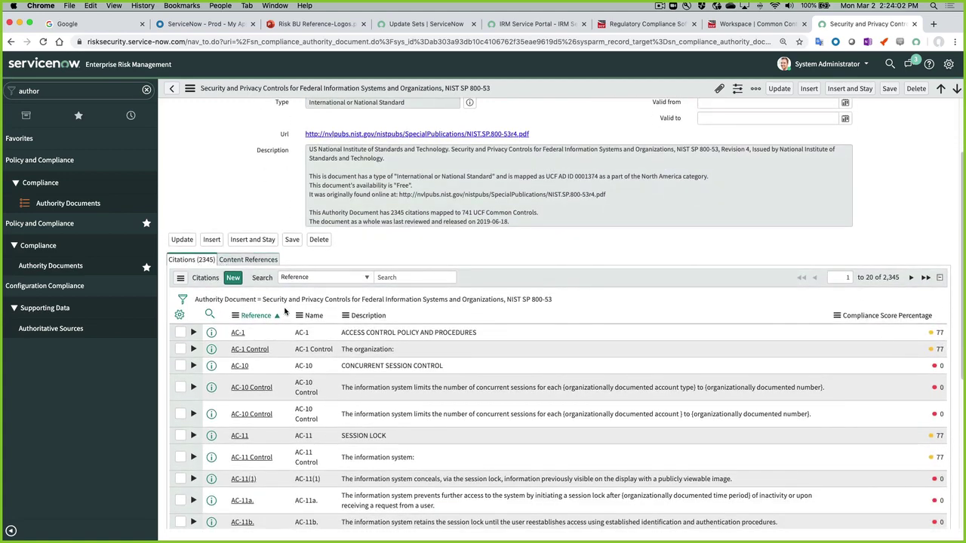
Step: Filter the citations' Description column by '*password', leaving the 9 IA-5 citations
left_click(209, 314)
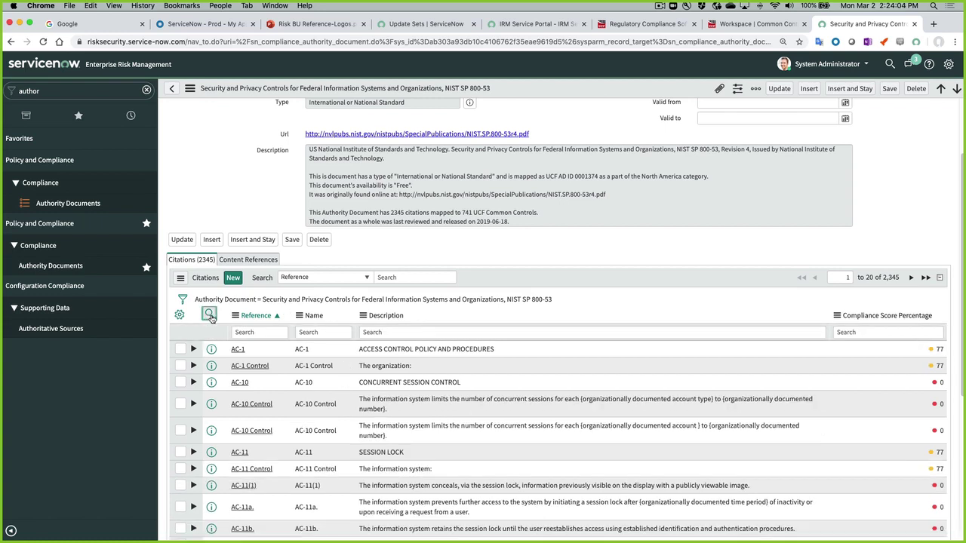
left_click(409, 332)
type("password")
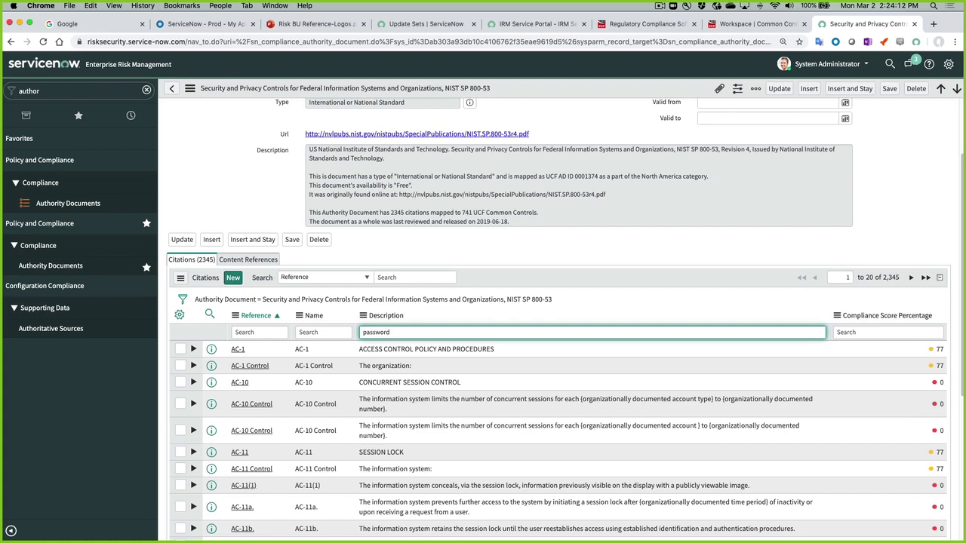
key("Return")
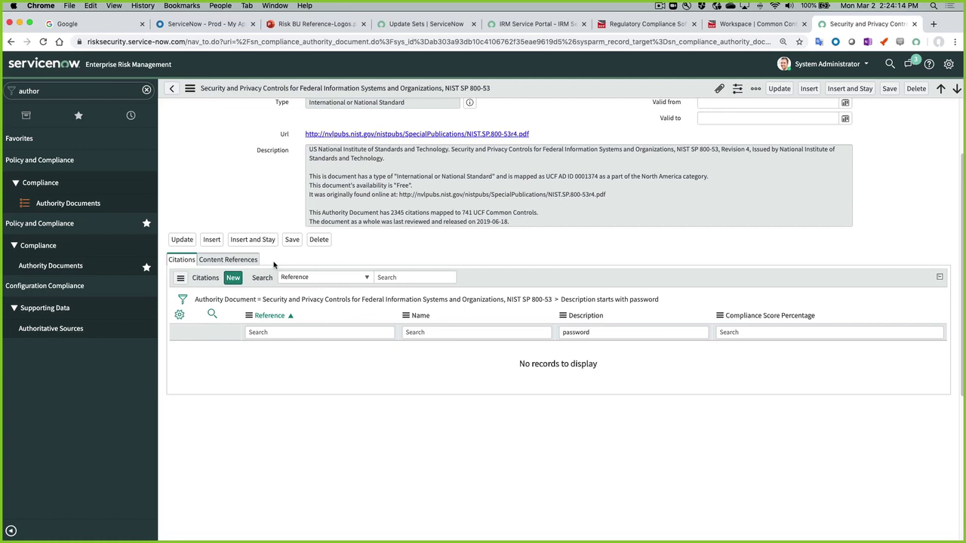
left_click(557, 305)
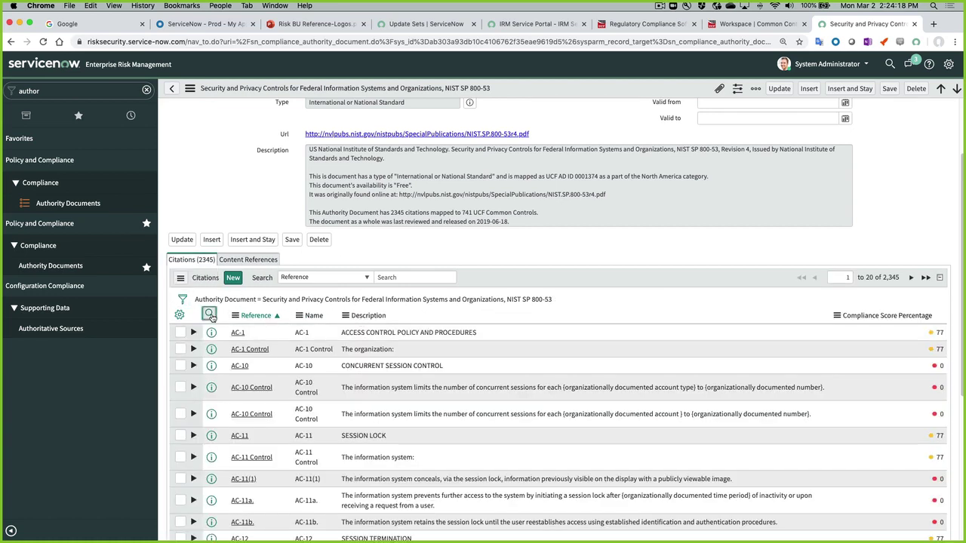
left_click(210, 314)
left_click(382, 332)
type("*pa")
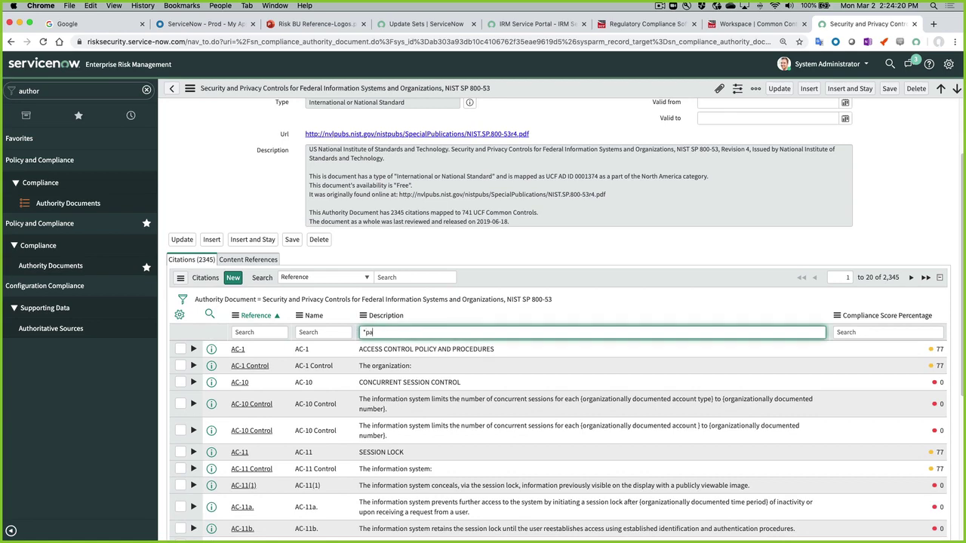
type("ssword")
key("Return")
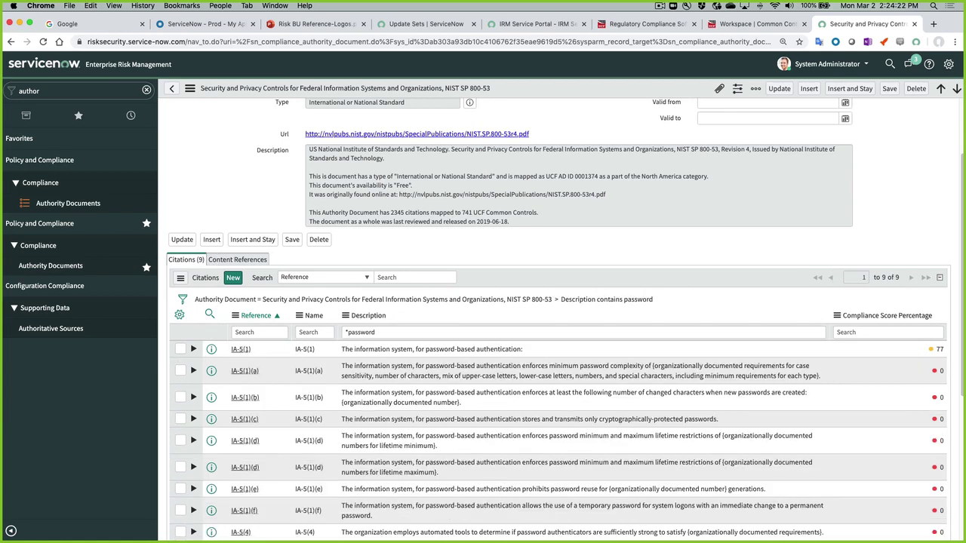
scroll(453, 332, "down", 3)
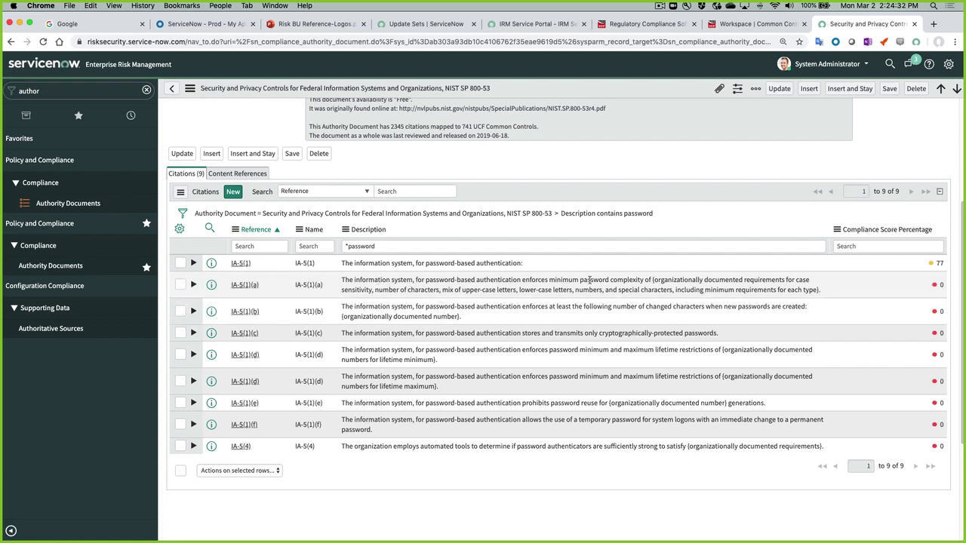
Step: Open citation IA-5(1)(a) and its 'Password must meet complexity requirements' control objective
left_click(243, 286)
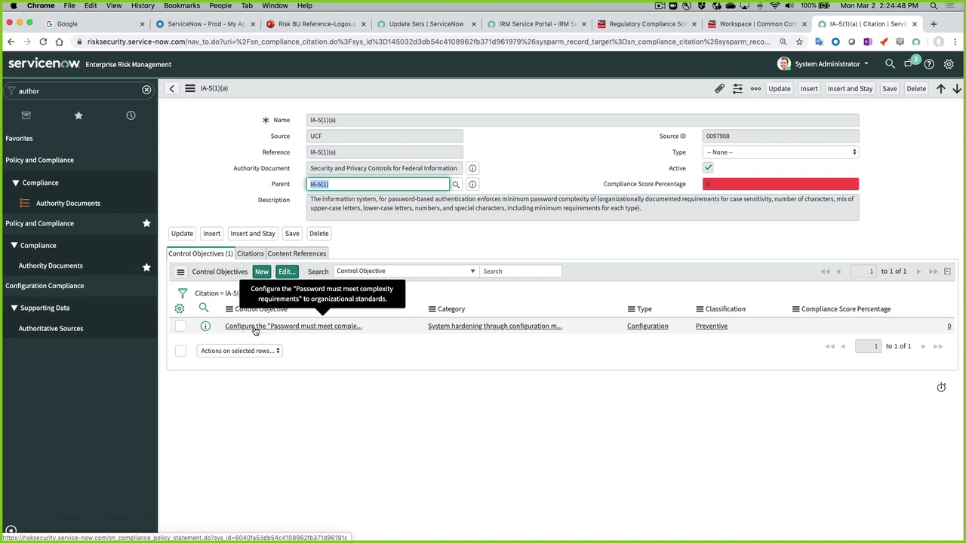
left_click(255, 327)
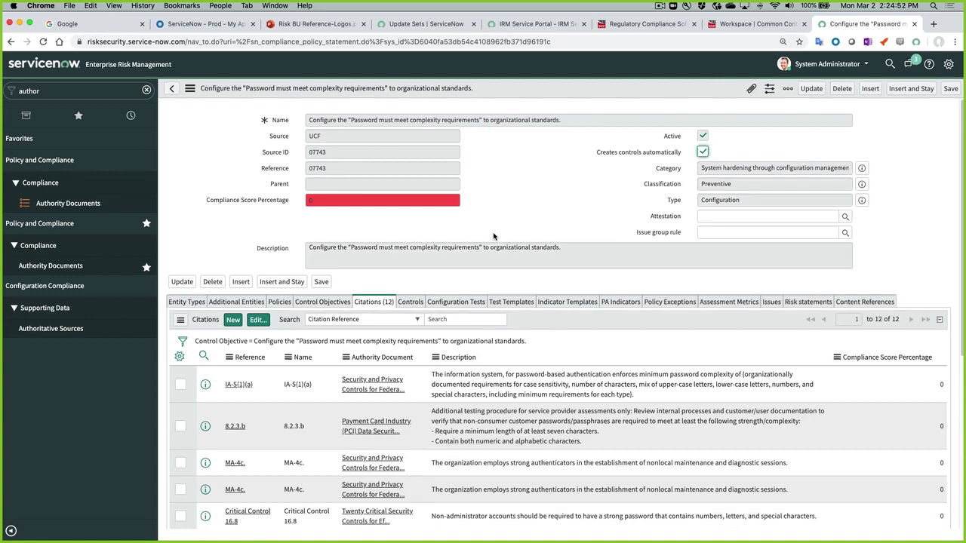
Step: Highlight the 'Password must meet complexity requirements' control objective's description text
left_click_drag(348, 249, 482, 253)
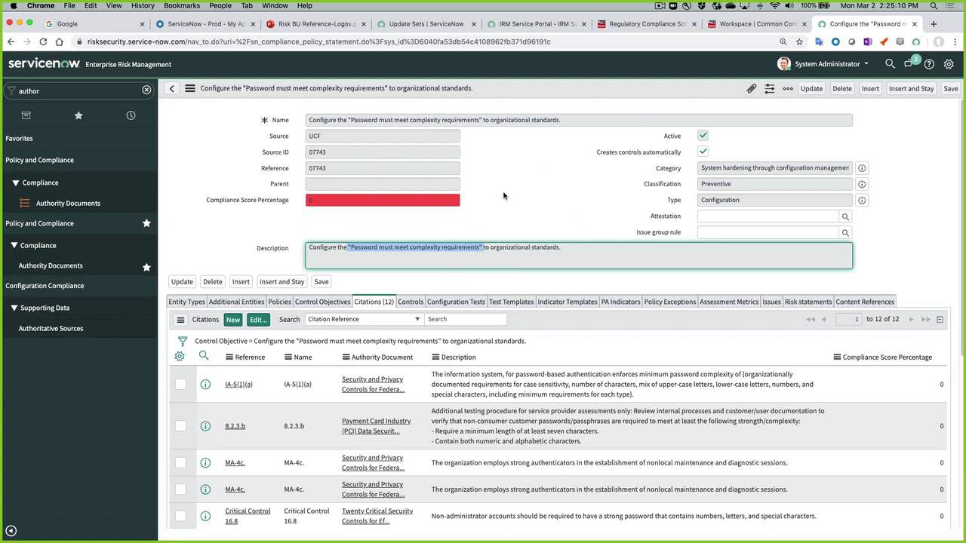
scroll(503, 195, "down", 5)
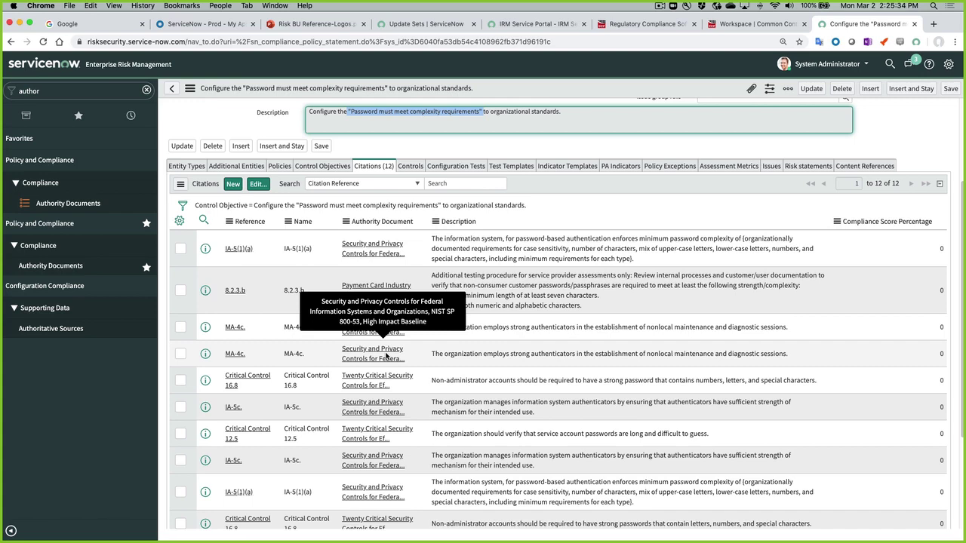
scroll(384, 472, "down", 3)
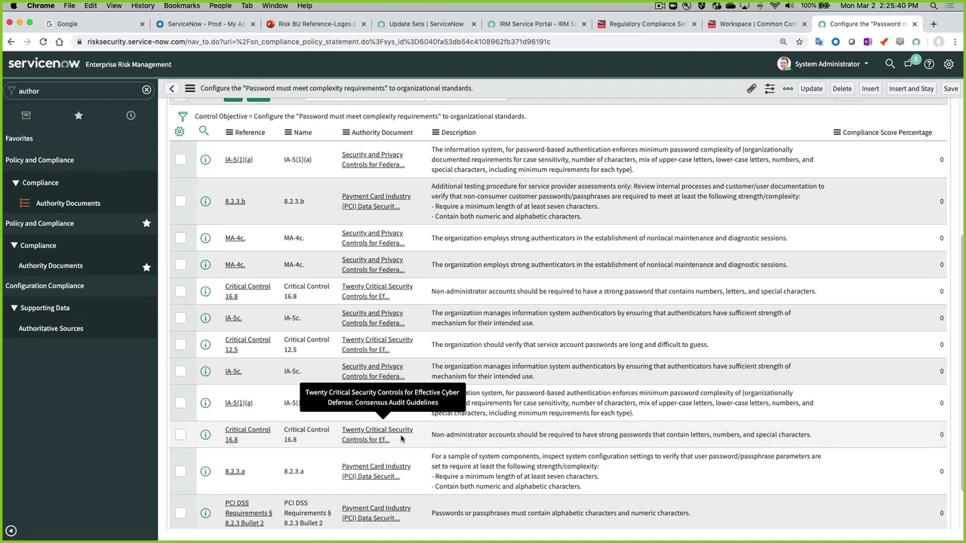
scroll(401, 439, "up", 5)
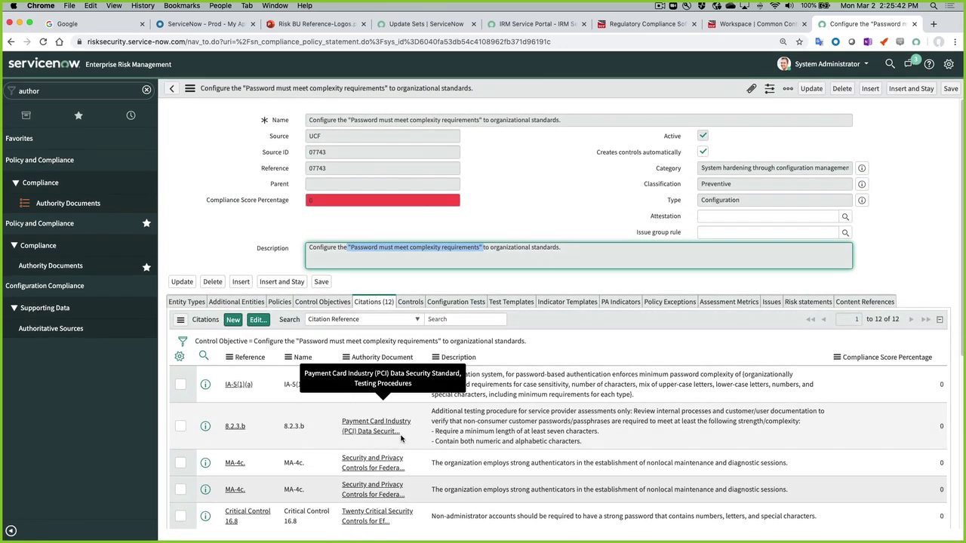